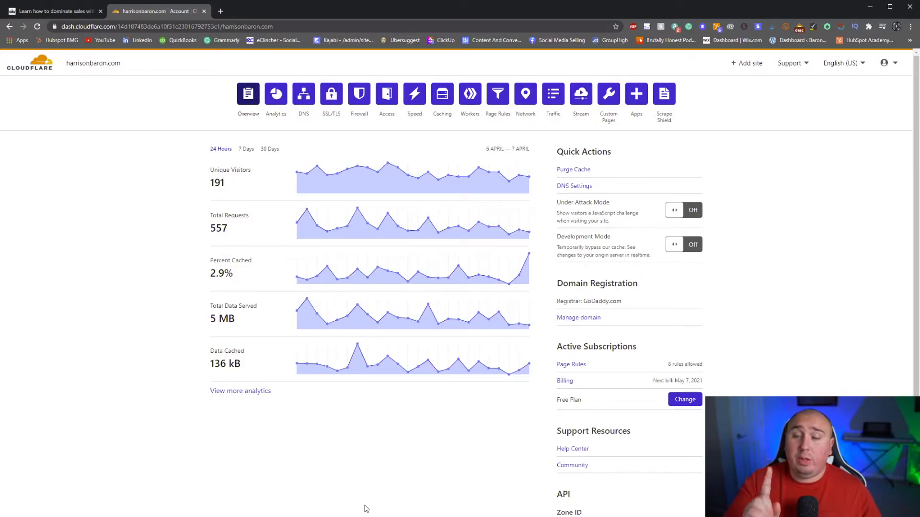
- Open the site's Page Rules and view the quantity options for buying additional rules without purchasing any
{"action": "left_click", "coordinate": [496, 97]}
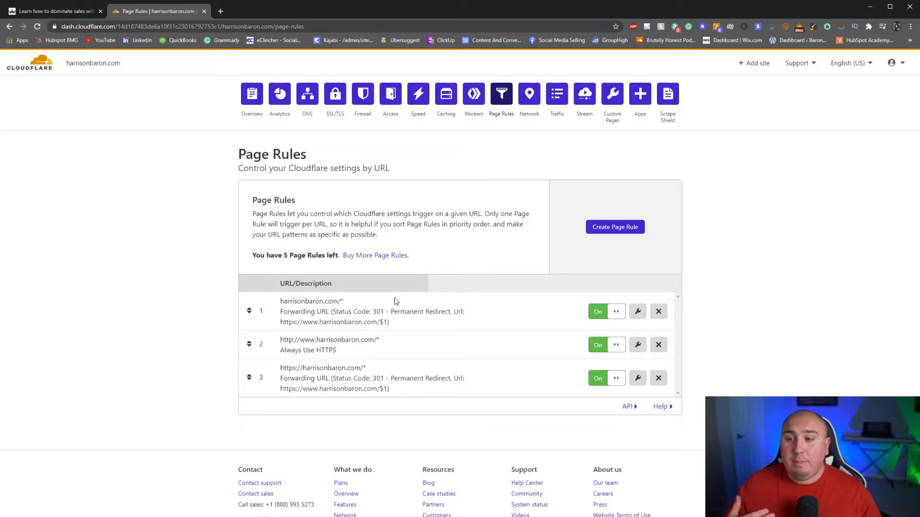
{"action": "left_click", "coordinate": [378, 256]}
{"action": "left_click", "coordinate": [345, 321]}
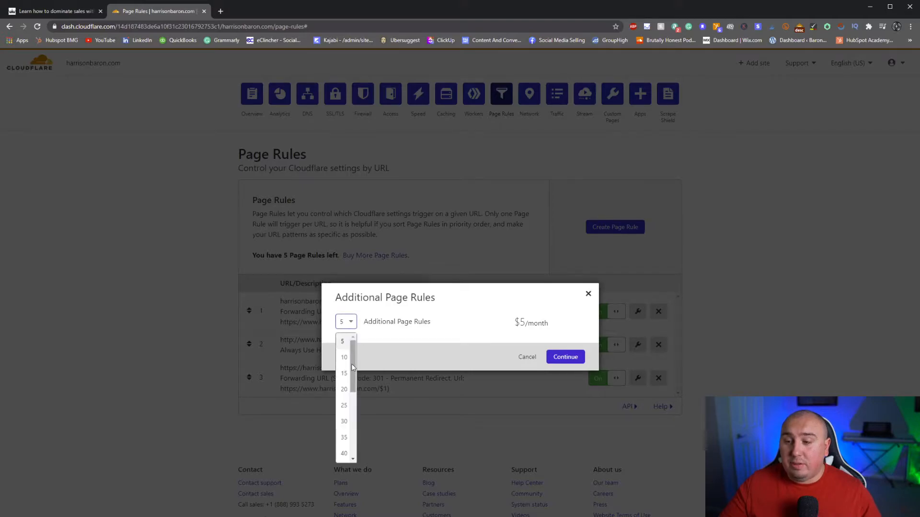
{"action": "scroll", "coordinate": [348, 389], "scroll_direction": "down", "scroll_amount": 3}
{"action": "left_click", "coordinate": [420, 340]}
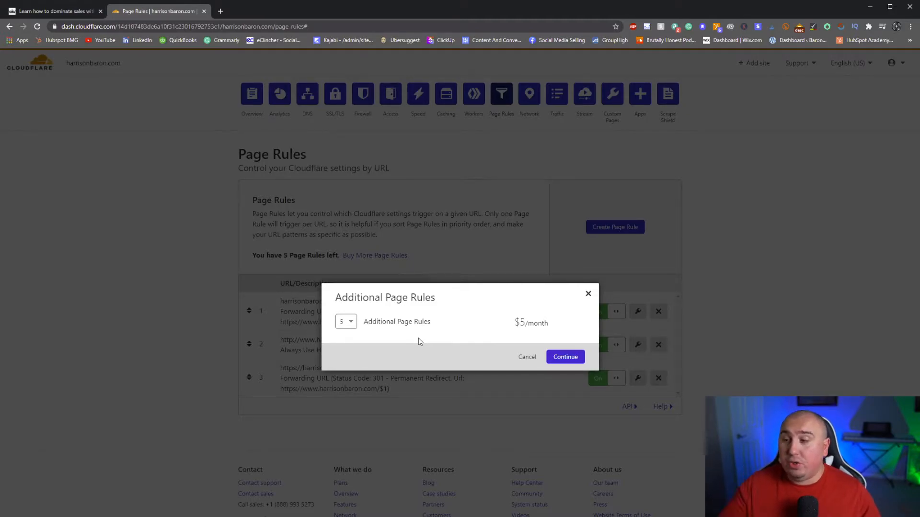
{"action": "left_click", "coordinate": [588, 294]}
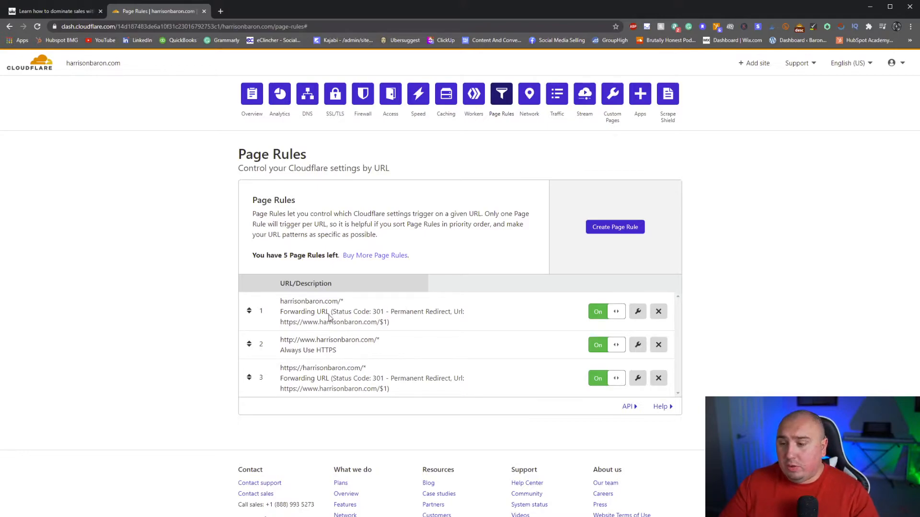
{"action": "left_click", "coordinate": [602, 228]}
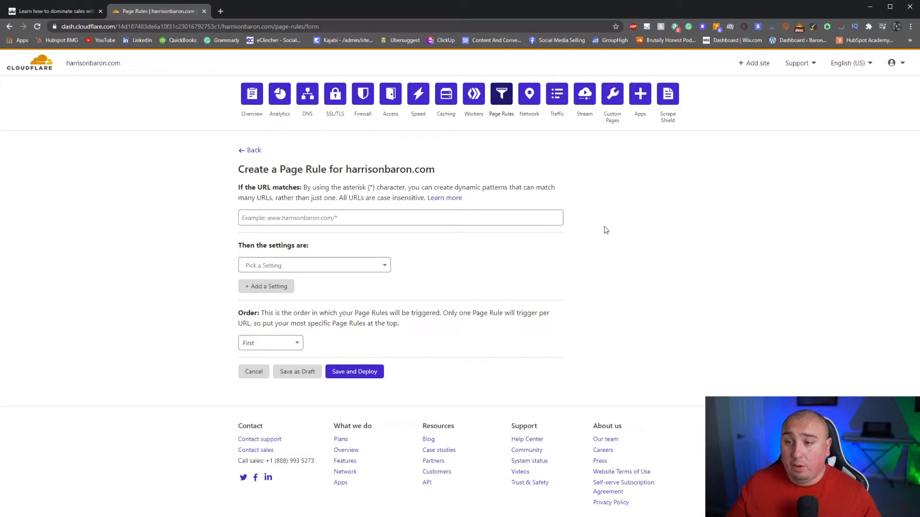
{"action": "left_click", "coordinate": [378, 217]}
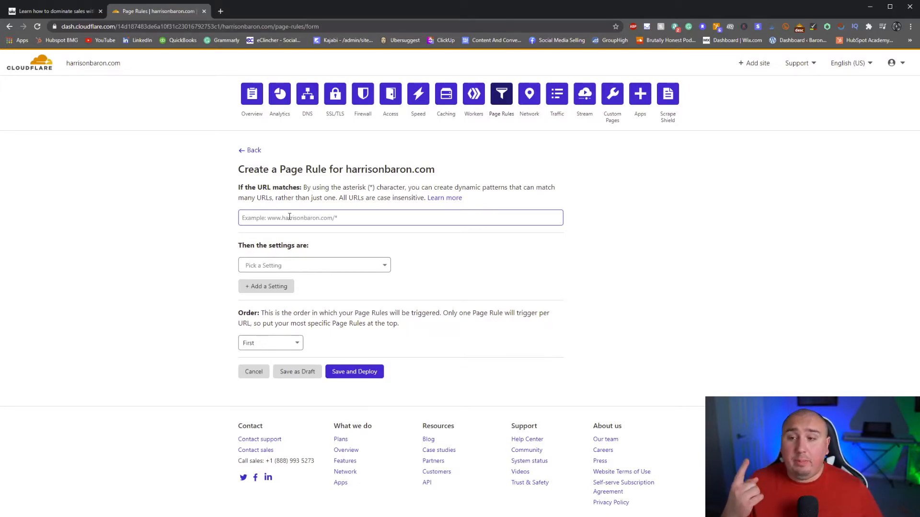
{"action": "left_click", "coordinate": [305, 233]}
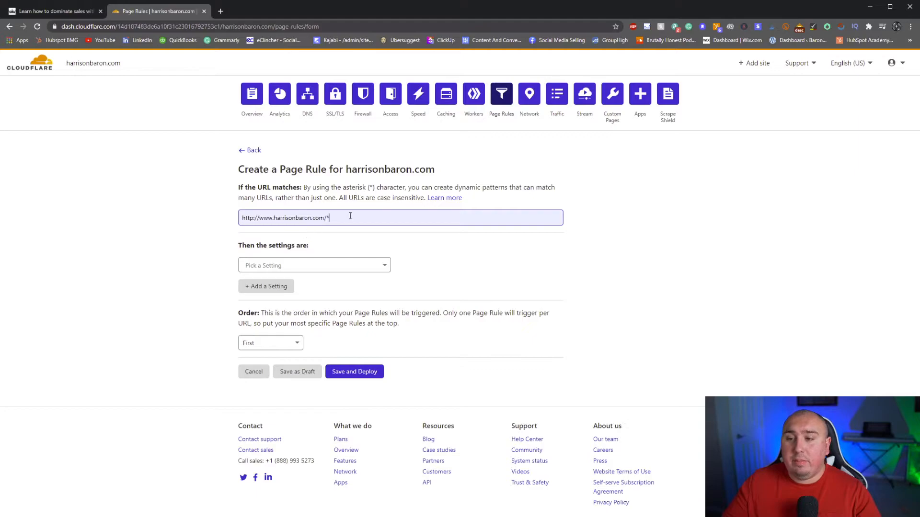
{"action": "key", "text": "BackSpace"}
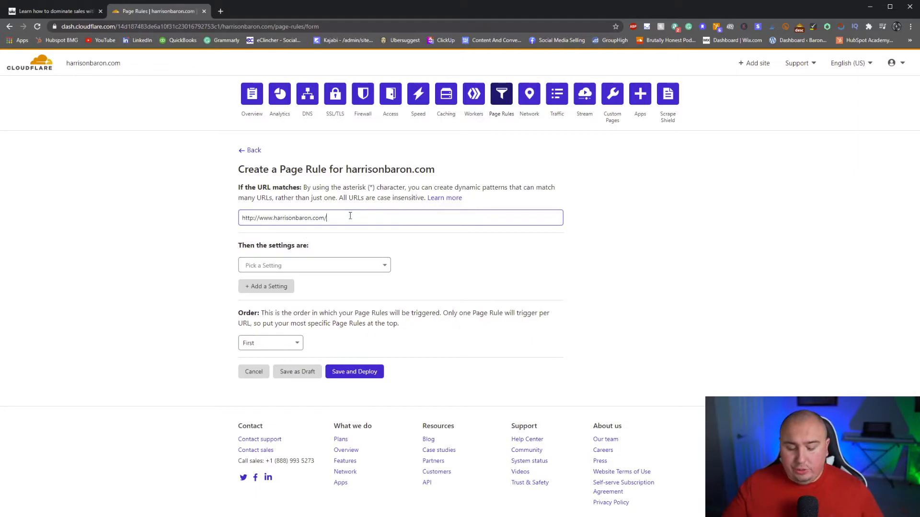
{"action": "type", "text": "course"}
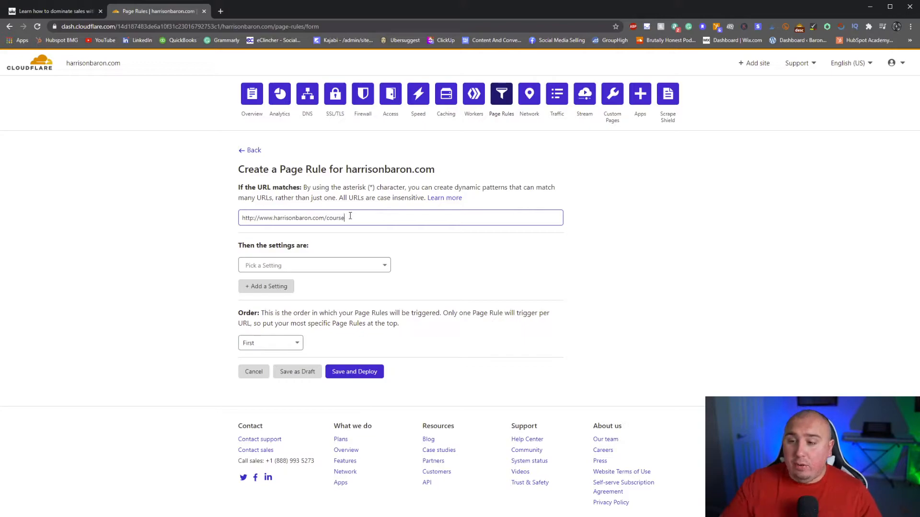
- Make the rule a Forwarding URL with status code 301 - Permanent Redirect
{"action": "left_click", "coordinate": [278, 265]}
{"action": "type", "text": "for"}
{"action": "left_click", "coordinate": [302, 300]}
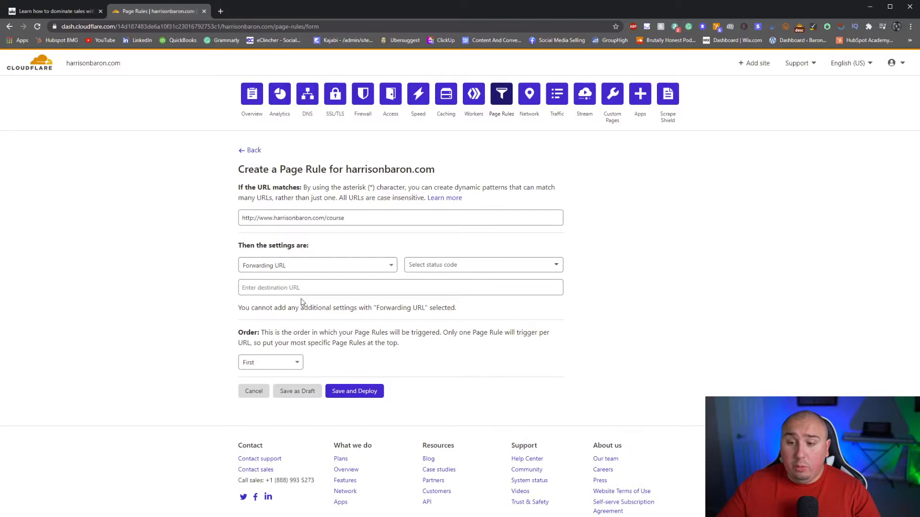
{"action": "left_click", "coordinate": [467, 264]}
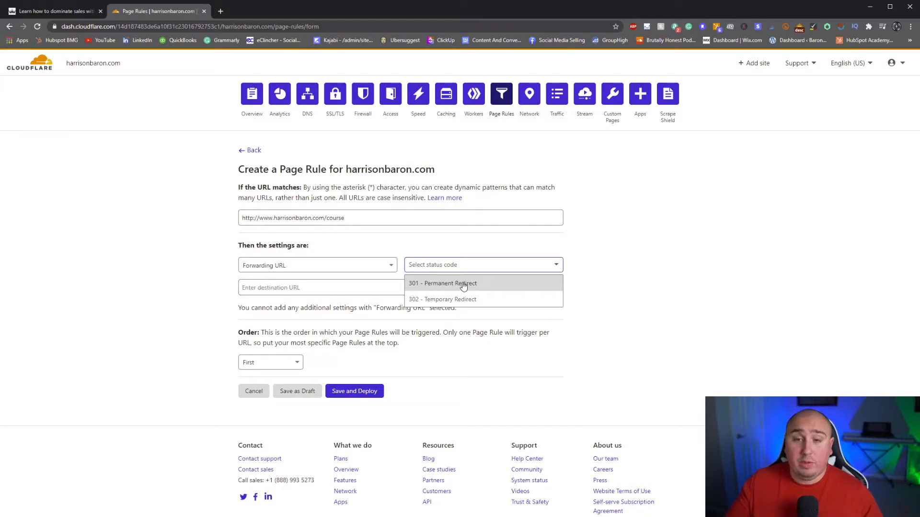
{"action": "left_click", "coordinate": [511, 284]}
{"action": "left_click", "coordinate": [465, 287]}
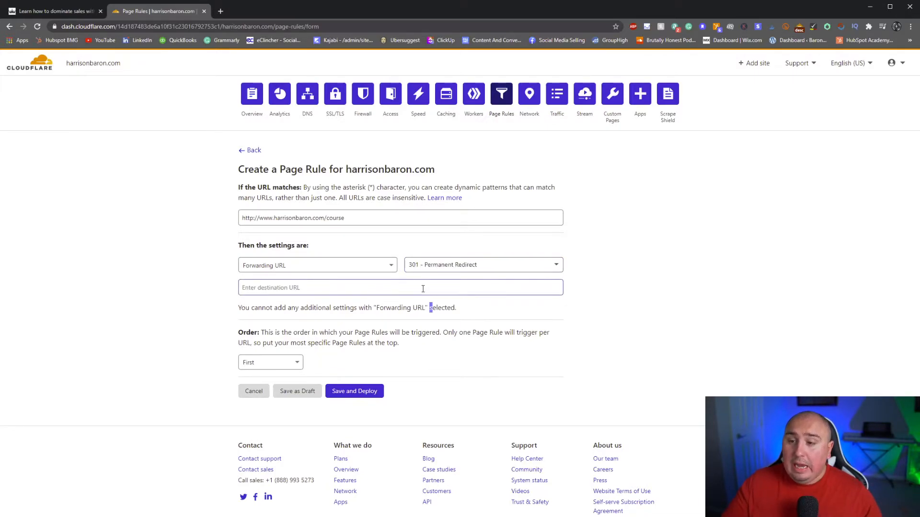
{"action": "left_click_drag", "start_coordinate": [354, 218], "coordinate": [232, 214]}
{"action": "key", "text": "ctrl+c"}
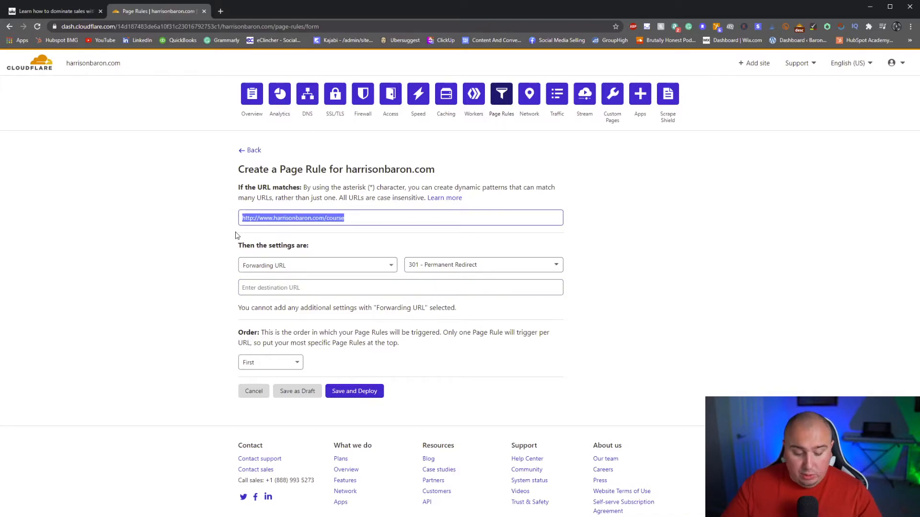
{"action": "left_click", "coordinate": [335, 288]}
{"action": "key", "text": "ctrl+v"}
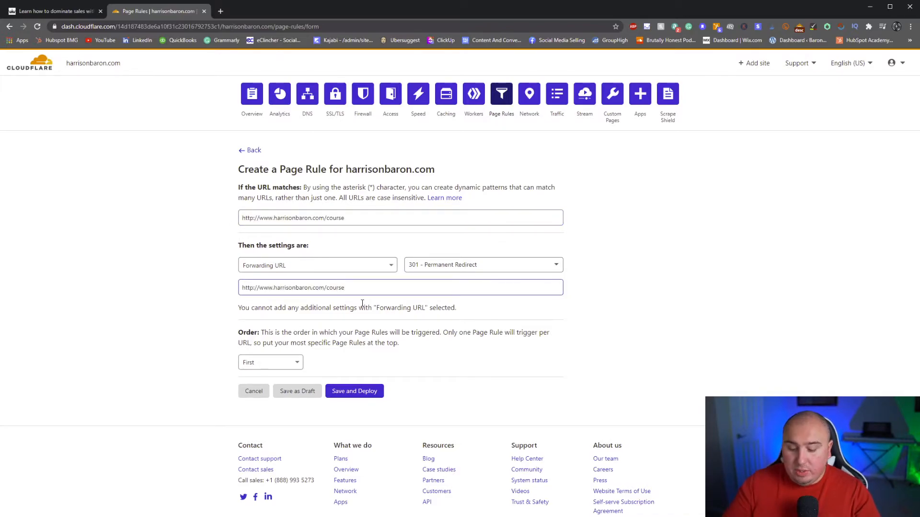
{"action": "type", "text": "-learning"}
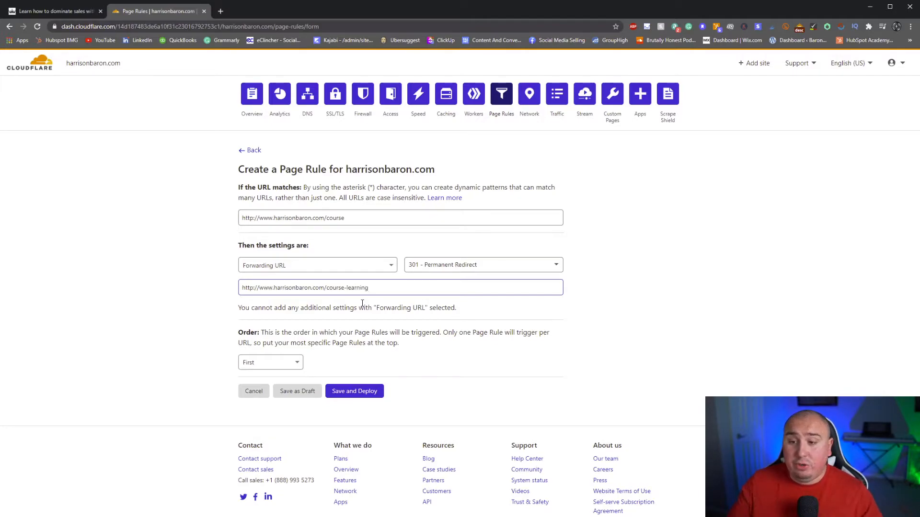
- Read the explanation of rule order and view the available order options
{"action": "left_click_drag", "start_coordinate": [372, 333], "coordinate": [506, 331]}
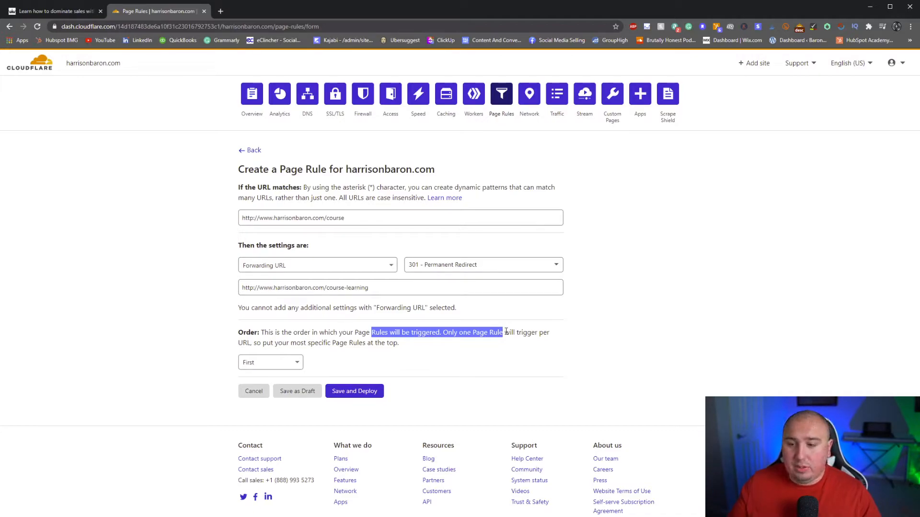
{"action": "left_click", "coordinate": [256, 363]}
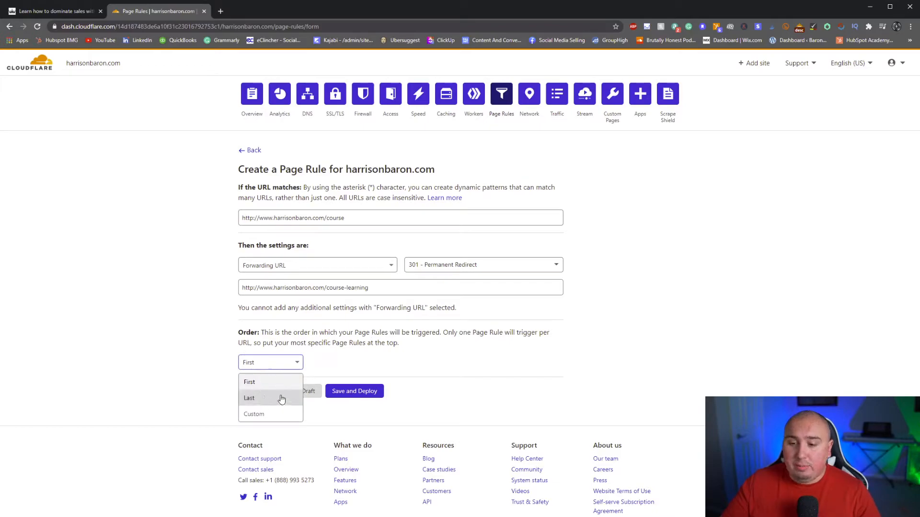
{"action": "left_click", "coordinate": [356, 330]}
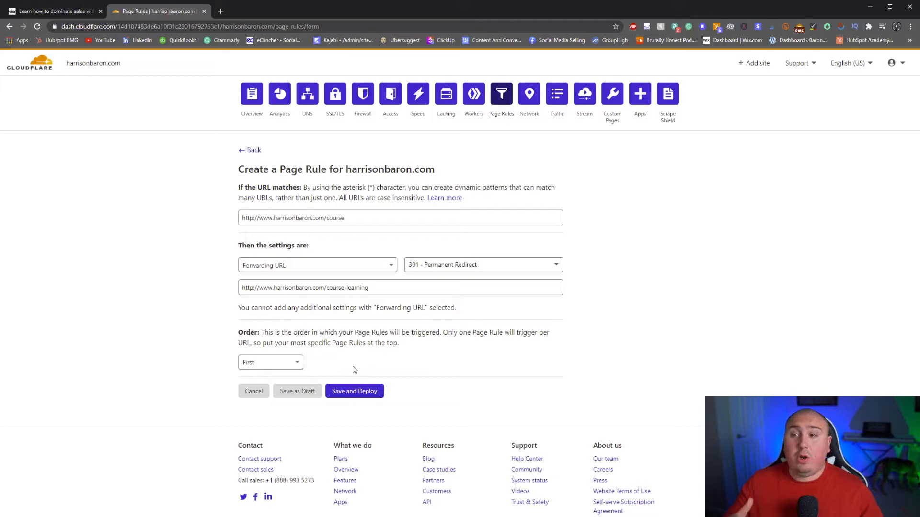
{"action": "left_click_drag", "start_coordinate": [383, 218], "coordinate": [222, 222]}
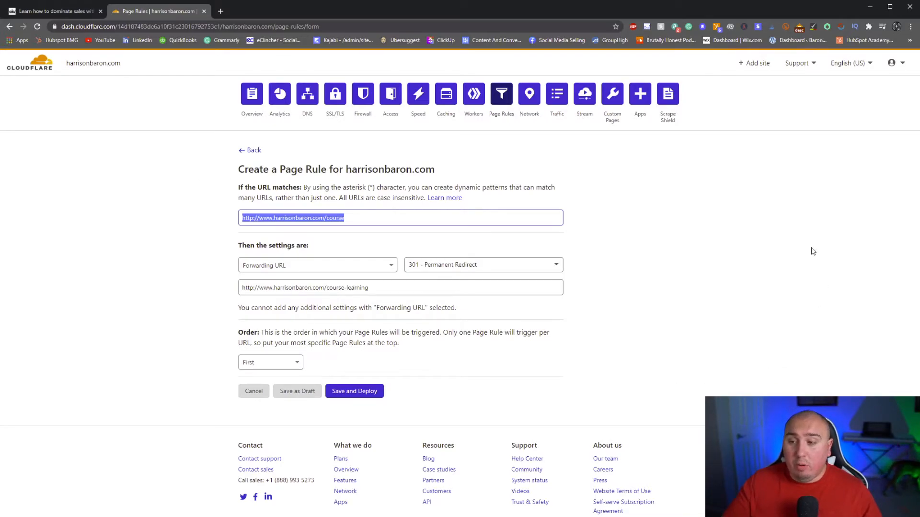
{"action": "left_click", "coordinate": [445, 237]}
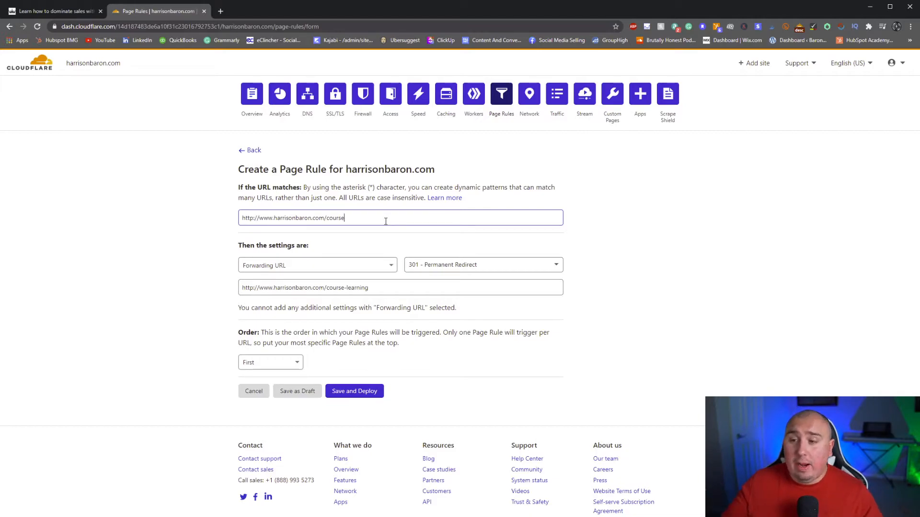
{"action": "left_click_drag", "start_coordinate": [343, 218], "coordinate": [327, 225]}
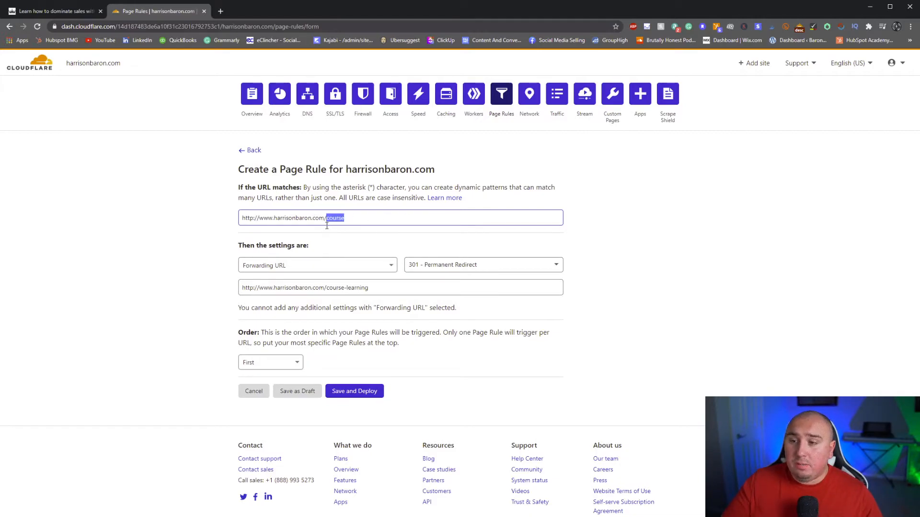
{"action": "type", "text": "*"}
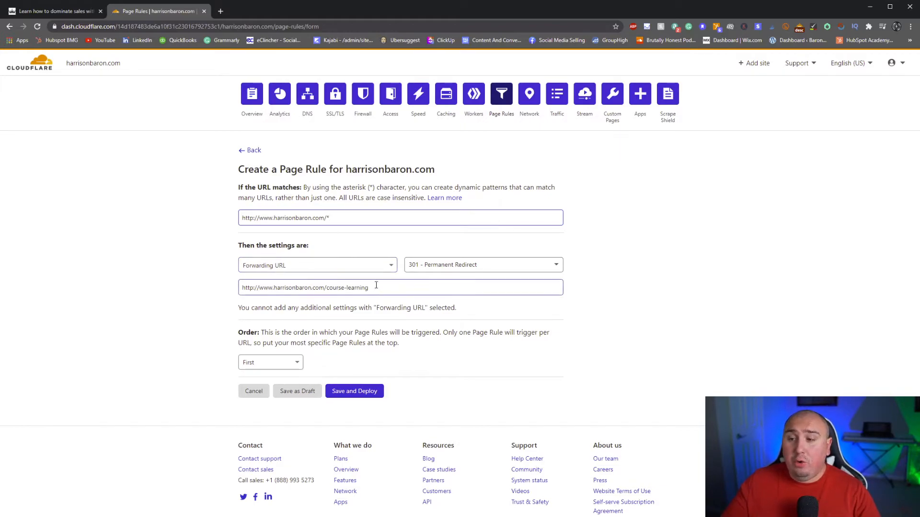
{"action": "left_click", "coordinate": [296, 288]}
{"action": "type", "text": "T"}
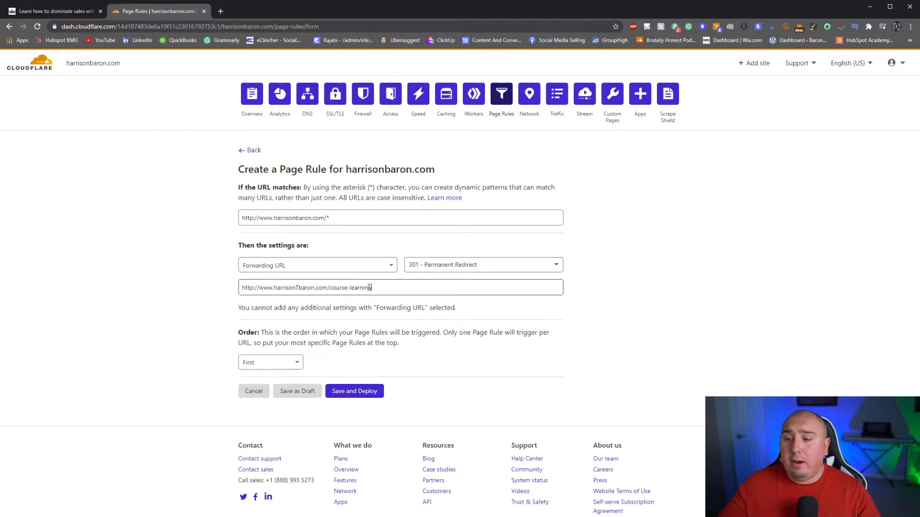
{"action": "left_click_drag", "start_coordinate": [373, 287], "coordinate": [330, 286]}
{"action": "type", "text": "$1"}
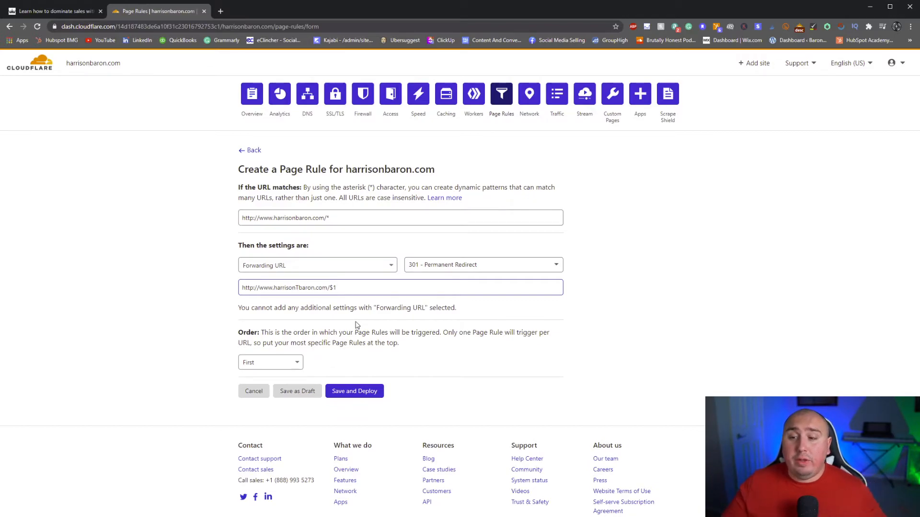
{"action": "left_click_drag", "start_coordinate": [304, 218], "coordinate": [337, 217]}
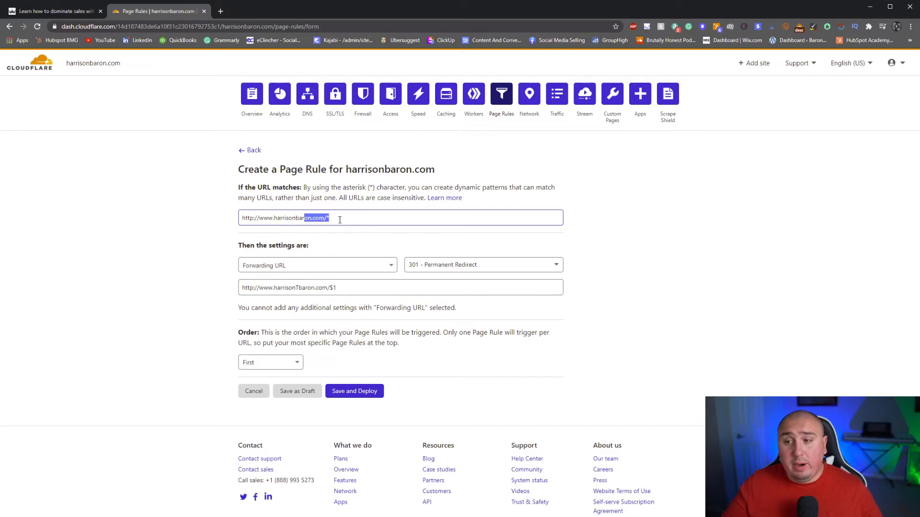
{"action": "left_click_drag", "start_coordinate": [268, 288], "coordinate": [338, 294]}
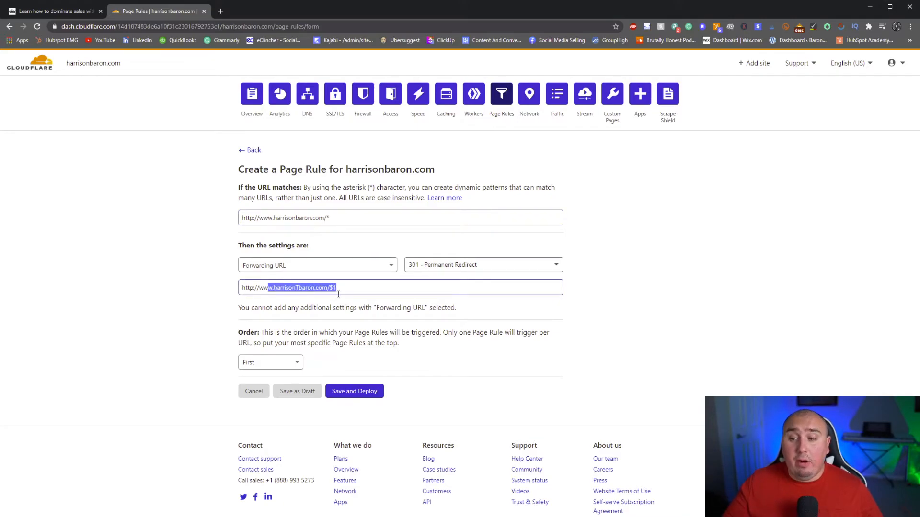
{"action": "left_click", "coordinate": [332, 305]}
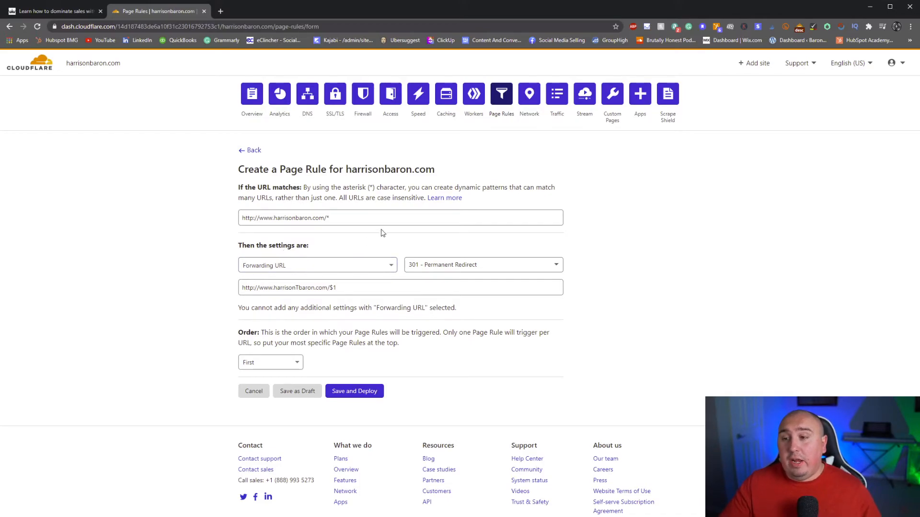
{"action": "double_click", "coordinate": [362, 332]}
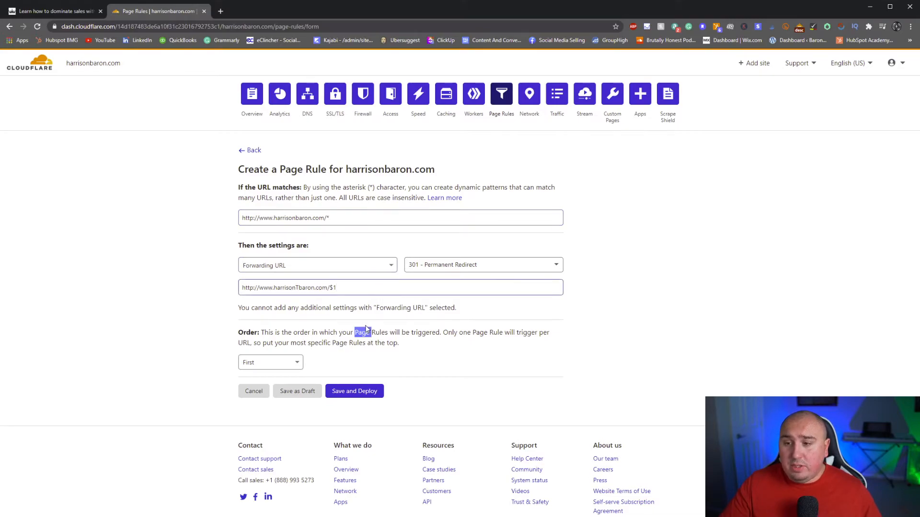
{"action": "left_click", "coordinate": [436, 267]}
{"action": "left_click", "coordinate": [365, 319]}
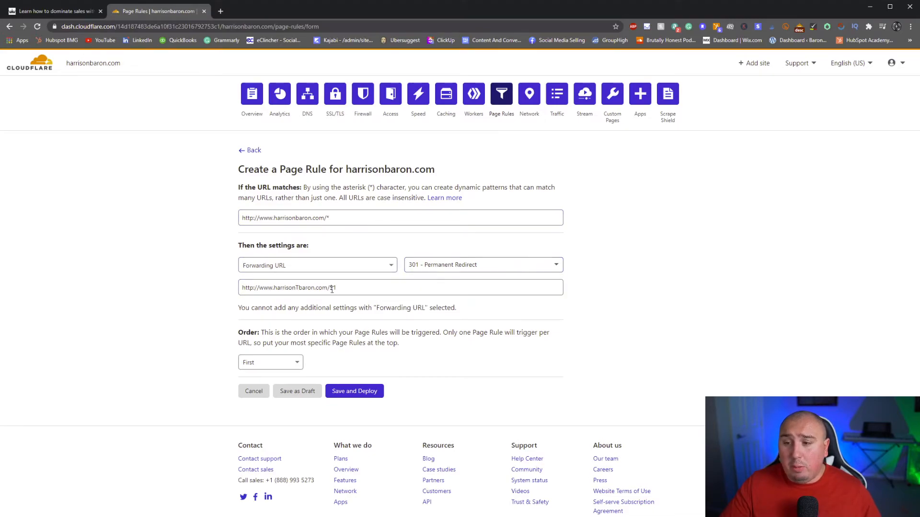
- Look through the available page rule settings and leave Forwarding URL selected
{"action": "left_click", "coordinate": [335, 269]}
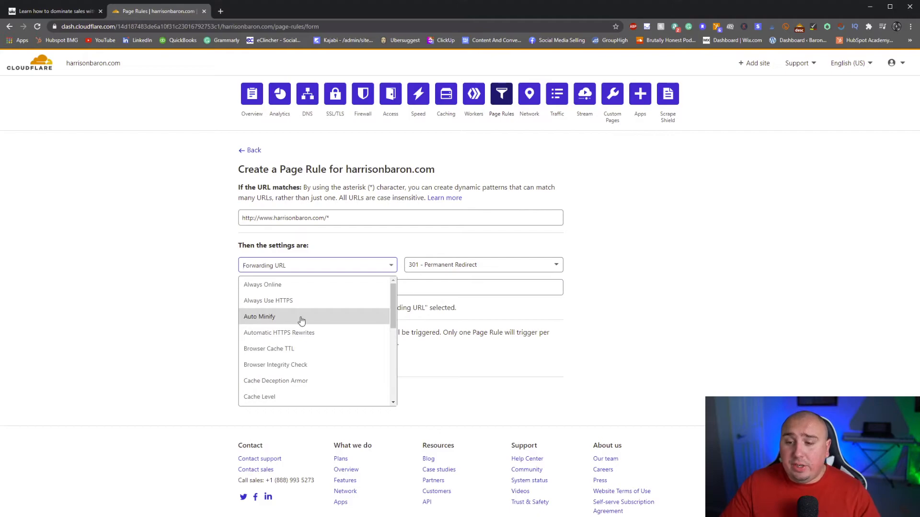
{"action": "scroll", "coordinate": [301, 321], "scroll_direction": "down", "scroll_amount": 2}
{"action": "scroll", "coordinate": [300, 321], "scroll_direction": "down", "scroll_amount": 3}
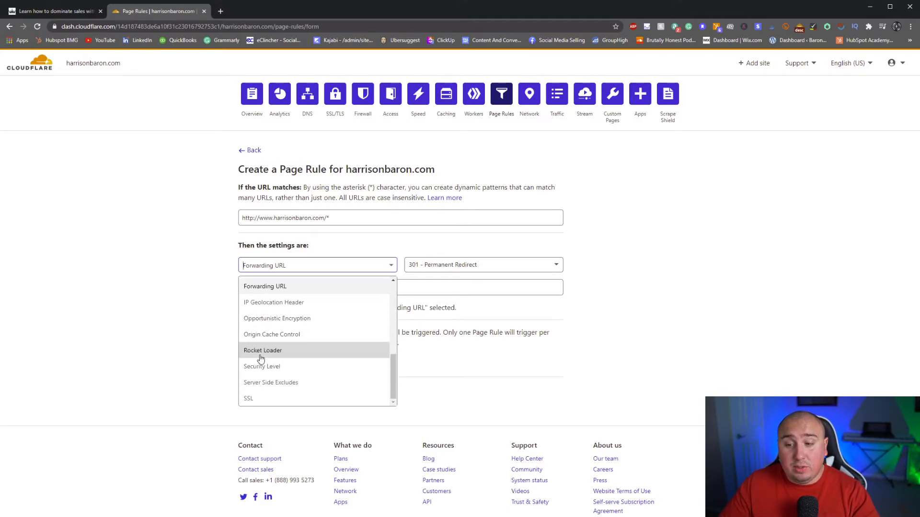
{"action": "scroll", "coordinate": [266, 352], "scroll_direction": "up", "scroll_amount": 1}
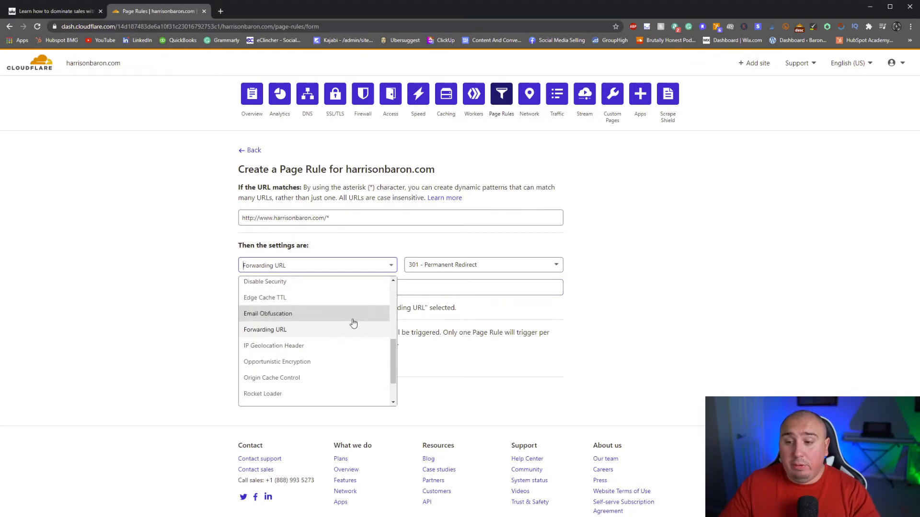
{"action": "left_click", "coordinate": [236, 352]}
{"action": "left_click", "coordinate": [342, 291]}
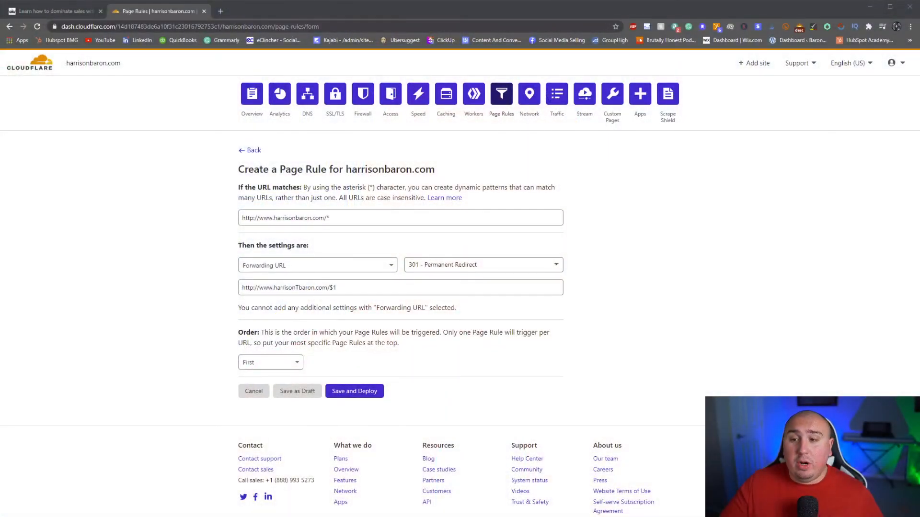
{"action": "left_click", "coordinate": [334, 217]}
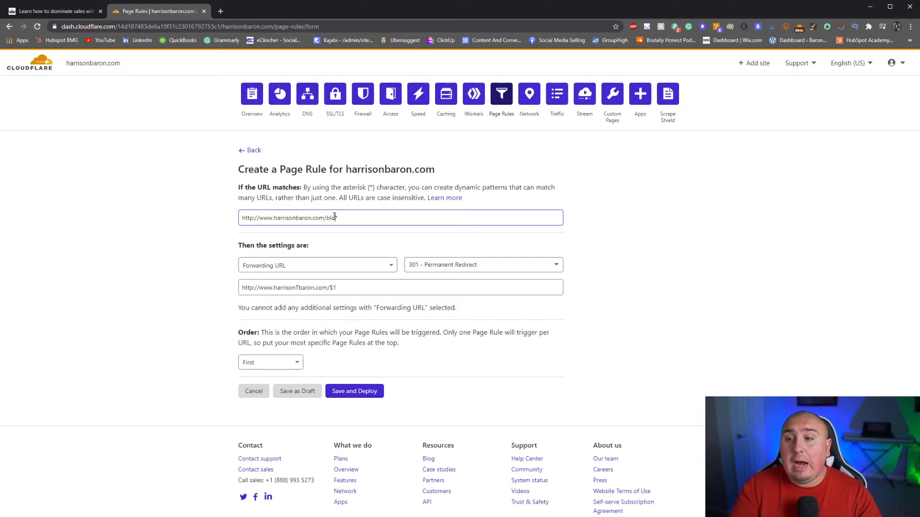
{"action": "type", "text": "/"}
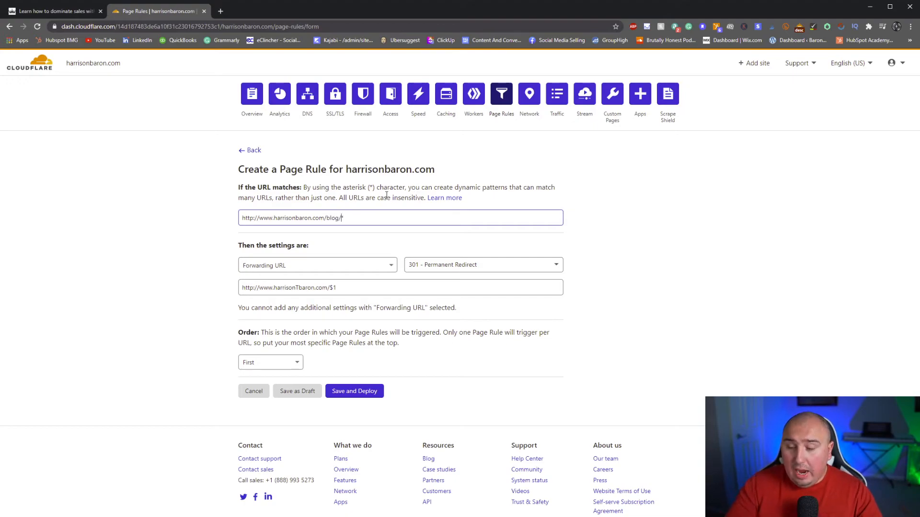
{"action": "left_click", "coordinate": [344, 286]}
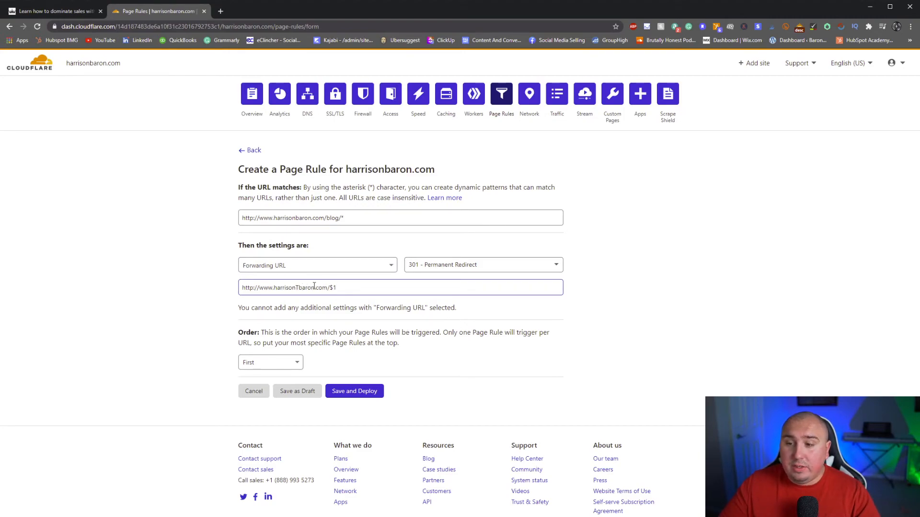
{"action": "left_click", "coordinate": [330, 288]}
{"action": "type", "text": "blog/"}
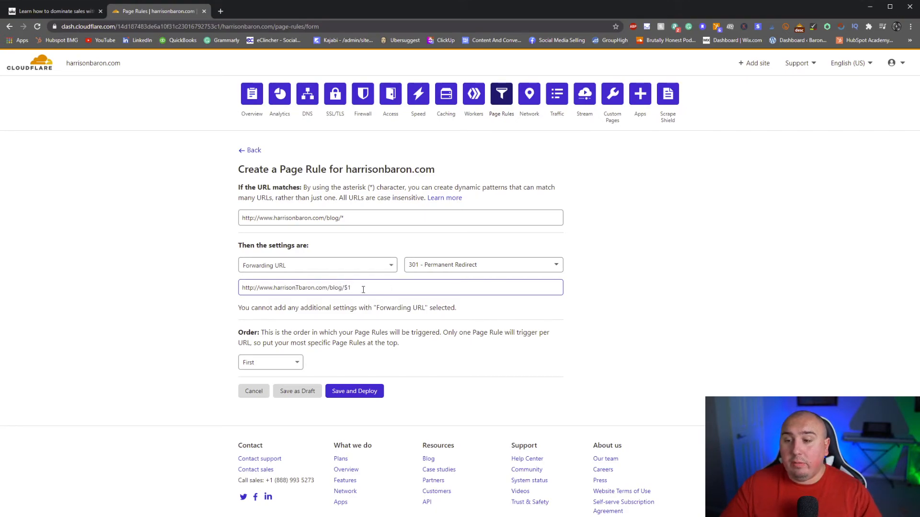
{"action": "left_click_drag", "start_coordinate": [324, 218], "coordinate": [363, 224]}
{"action": "left_click", "coordinate": [344, 218]}
{"action": "left_click", "coordinate": [360, 288]}
{"action": "left_click_drag", "start_coordinate": [360, 287], "coordinate": [344, 284]}
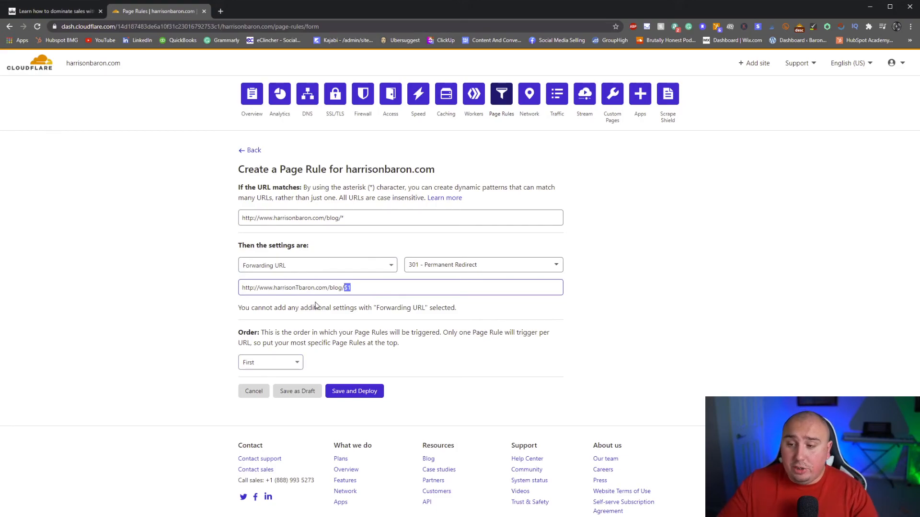
{"action": "double_click", "coordinate": [336, 287]}
{"action": "type", "text": "posts"}
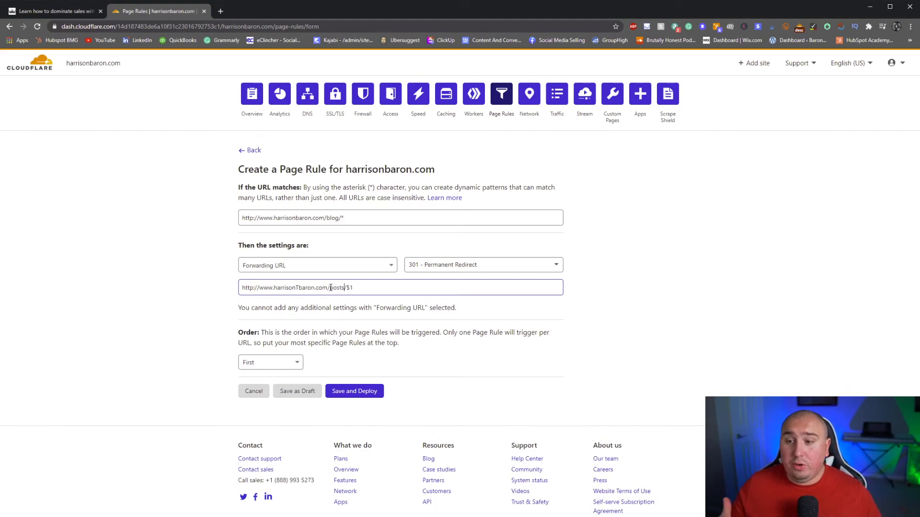
{"action": "left_click", "coordinate": [387, 217]}
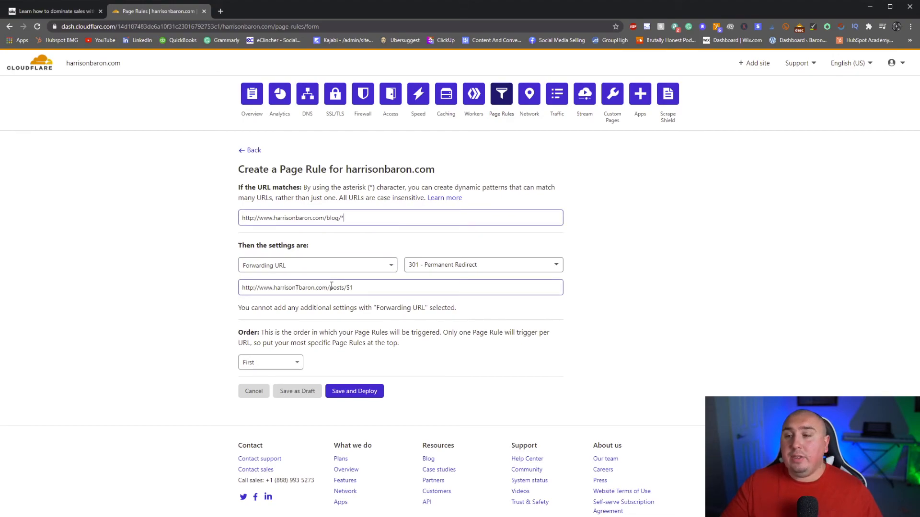